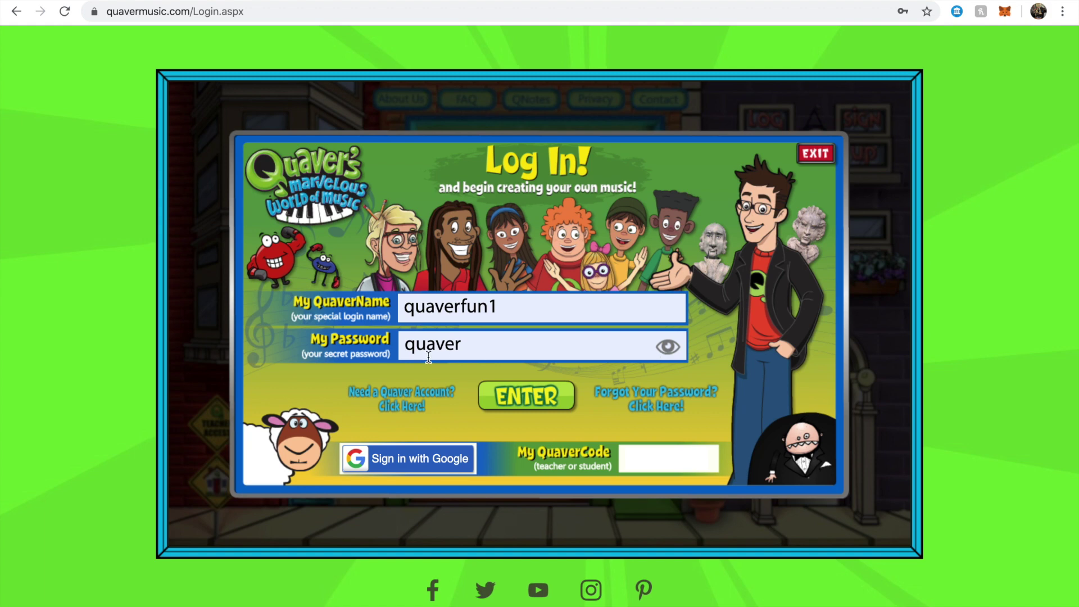
Log in with the student QuaverName and password to open the Student Dashboard.
{"action": "left_click", "coordinate": [527, 399]}
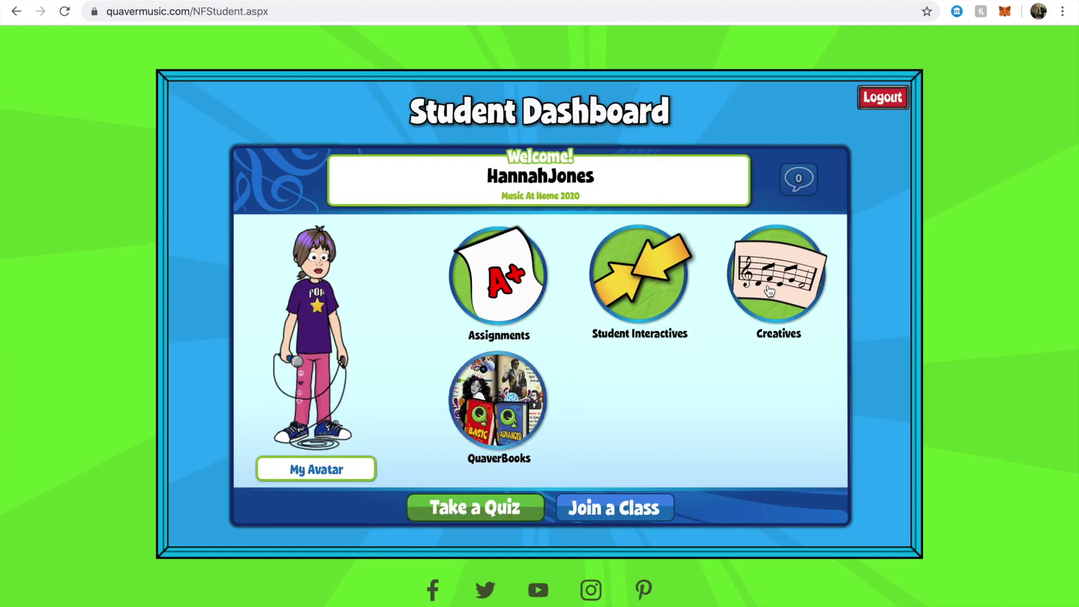
Launch QComposer Lite from the dashboard's Creatives collection.
{"action": "left_click", "coordinate": [782, 289]}
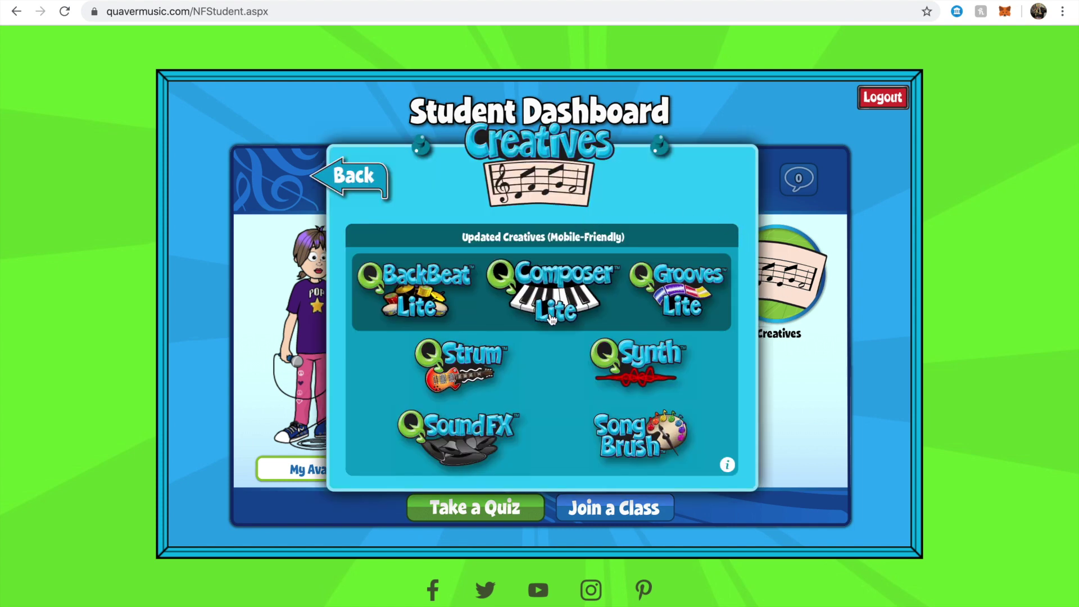
{"action": "left_click", "coordinate": [551, 298]}
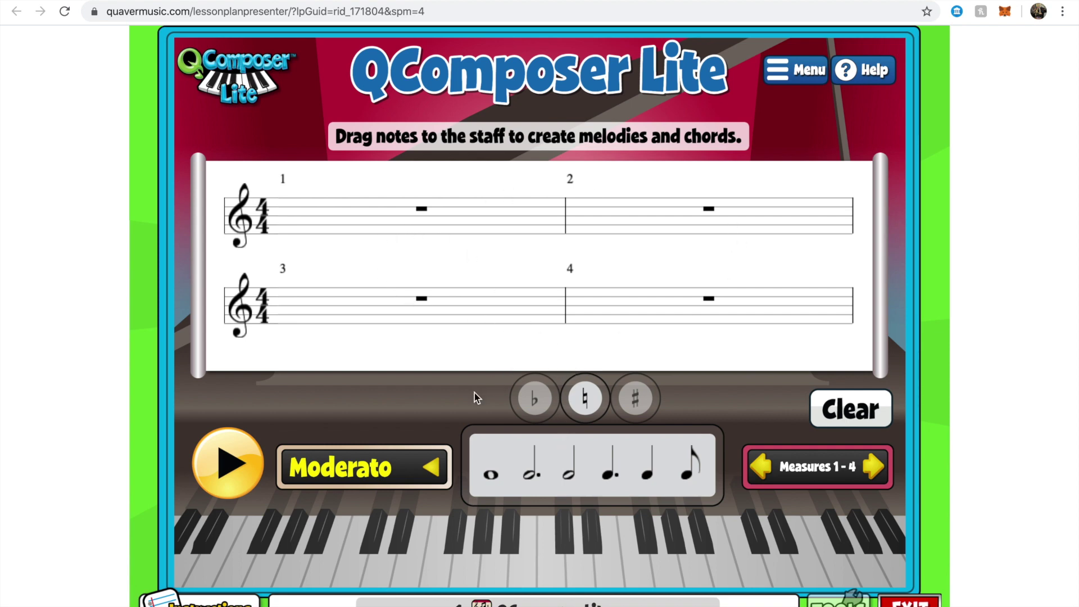
Place eight quarter notes, one on each beat of measures 1 and 2.
{"action": "left_click_drag", "start_coordinate": [649, 476], "coordinate": [294, 217]}
{"action": "left_click_drag", "start_coordinate": [648, 475], "coordinate": [359, 205]}
{"action": "left_click_drag", "start_coordinate": [649, 483], "coordinate": [431, 229]}
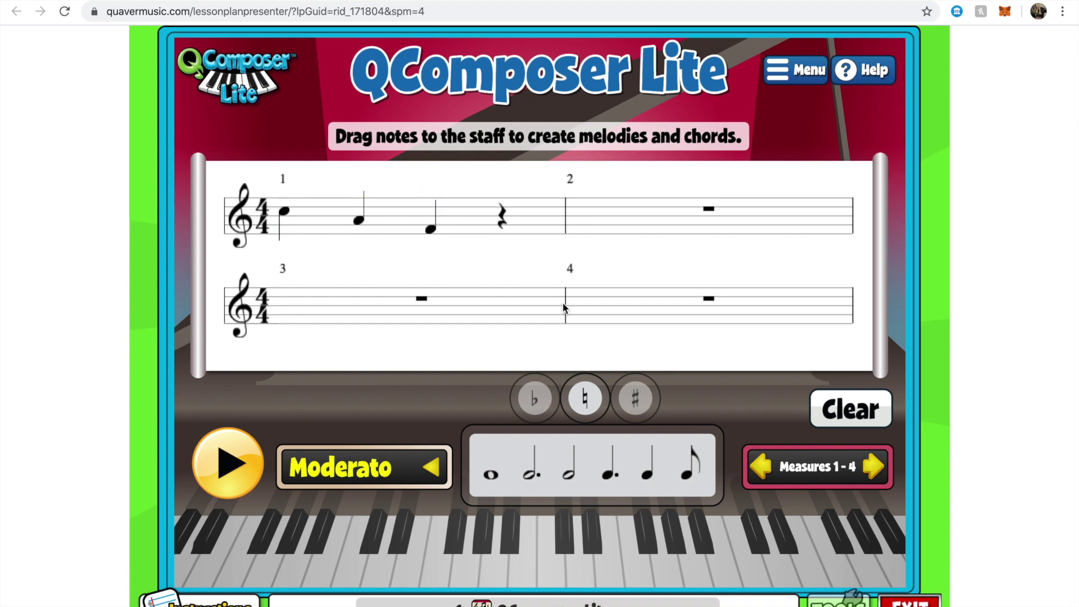
{"action": "left_click_drag", "start_coordinate": [650, 479], "coordinate": [501, 211]}
{"action": "left_click_drag", "start_coordinate": [650, 475], "coordinate": [591, 209]}
{"action": "left_click_drag", "start_coordinate": [654, 482], "coordinate": [573, 216]}
{"action": "left_click_drag", "start_coordinate": [647, 474], "coordinate": [719, 212]}
{"action": "left_click_drag", "start_coordinate": [652, 481], "coordinate": [790, 228]}
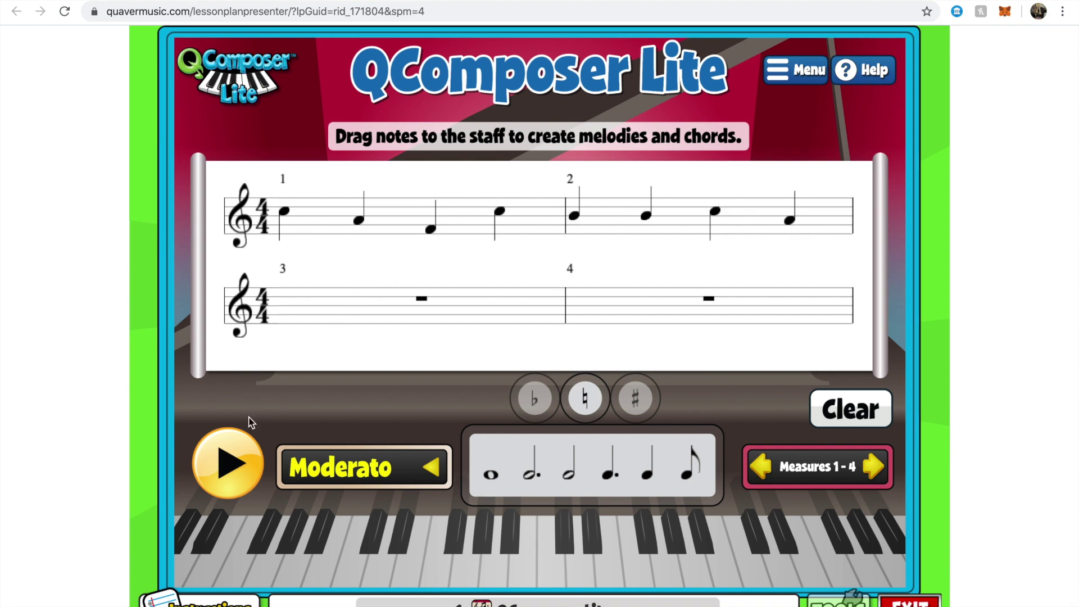
Play the melody twice, then lower measure 1's first note to A.
{"action": "left_click", "coordinate": [235, 468]}
{"action": "left_click", "coordinate": [236, 467]}
{"action": "left_click_drag", "start_coordinate": [287, 217], "coordinate": [287, 226]}
Stack harmony quarter notes on all beats of measure 1 and beats 3-4 of measure 2.
{"action": "left_click_drag", "start_coordinate": [648, 478], "coordinate": [286, 230]}
{"action": "left_click_drag", "start_coordinate": [411, 270], "coordinate": [358, 229]}
{"action": "left_click_drag", "start_coordinate": [652, 478], "coordinate": [433, 219]}
{"action": "left_click_drag", "start_coordinate": [650, 472], "coordinate": [646, 224]}
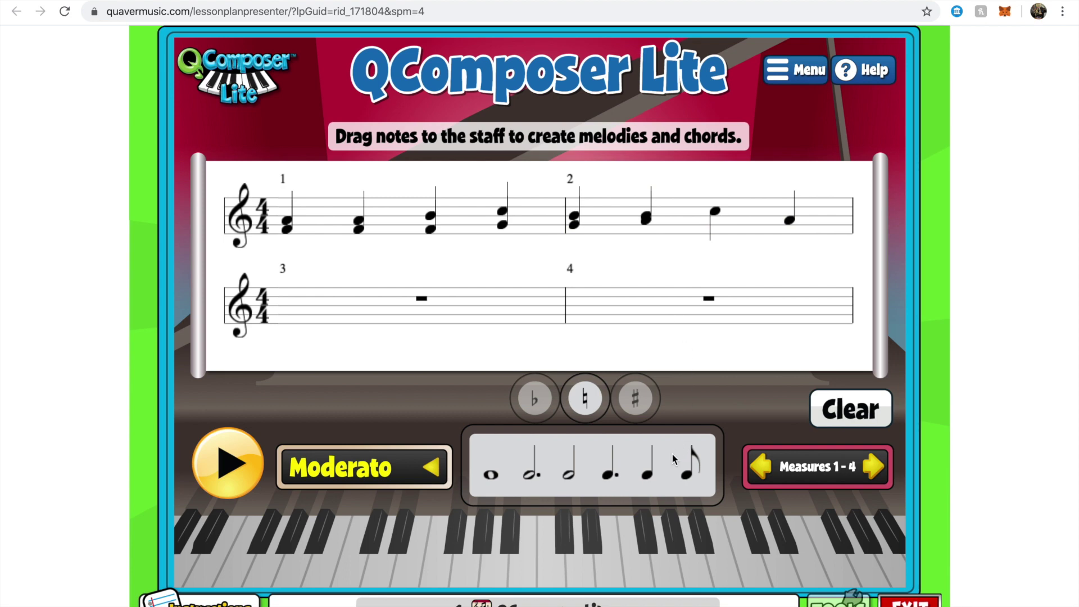
{"action": "left_click_drag", "start_coordinate": [652, 482], "coordinate": [715, 221]}
{"action": "left_click_drag", "start_coordinate": [651, 481], "coordinate": [793, 237]}
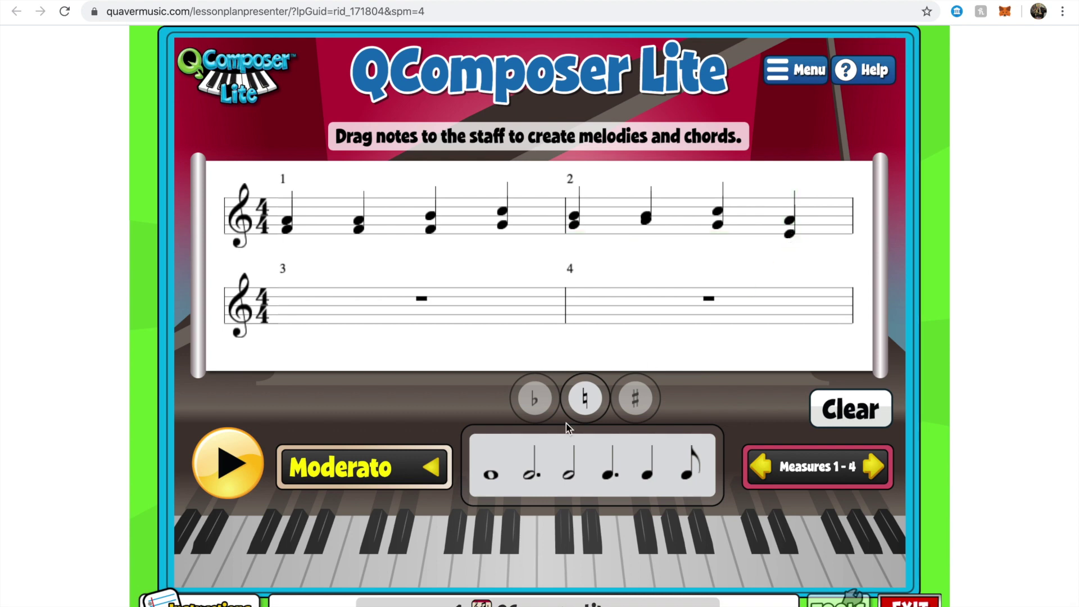
Play the harmonized melody, then place two half notes each in measures 3 and 4.
{"action": "left_click", "coordinate": [262, 465]}
{"action": "left_click_drag", "start_coordinate": [569, 476], "coordinate": [296, 311]}
{"action": "left_click_drag", "start_coordinate": [569, 480], "coordinate": [435, 311]}
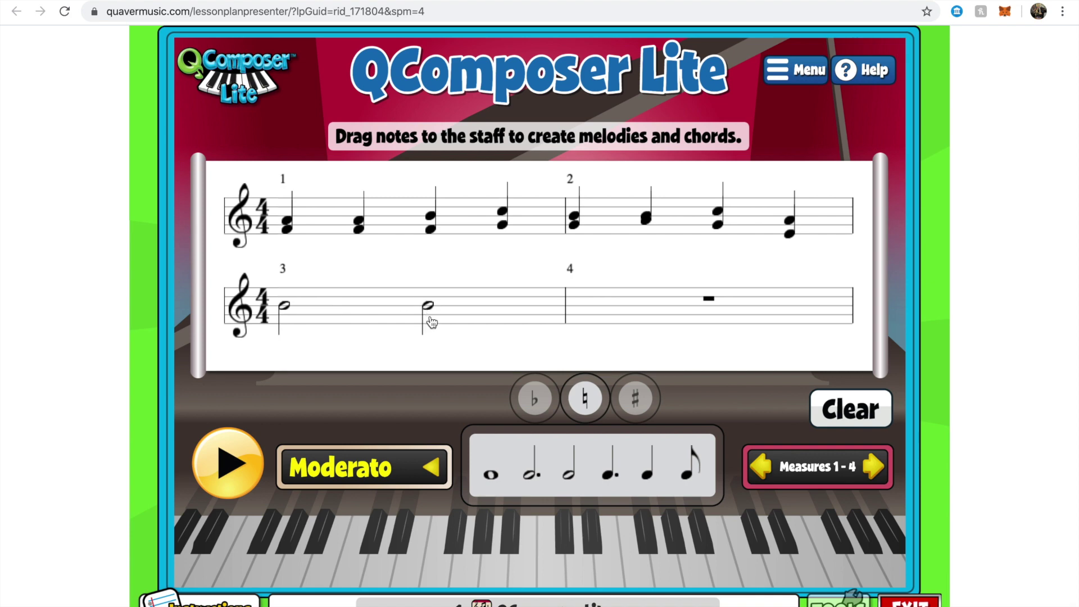
{"action": "left_click_drag", "start_coordinate": [569, 476], "coordinate": [593, 318]}
{"action": "left_click_drag", "start_coordinate": [572, 479], "coordinate": [719, 311]}
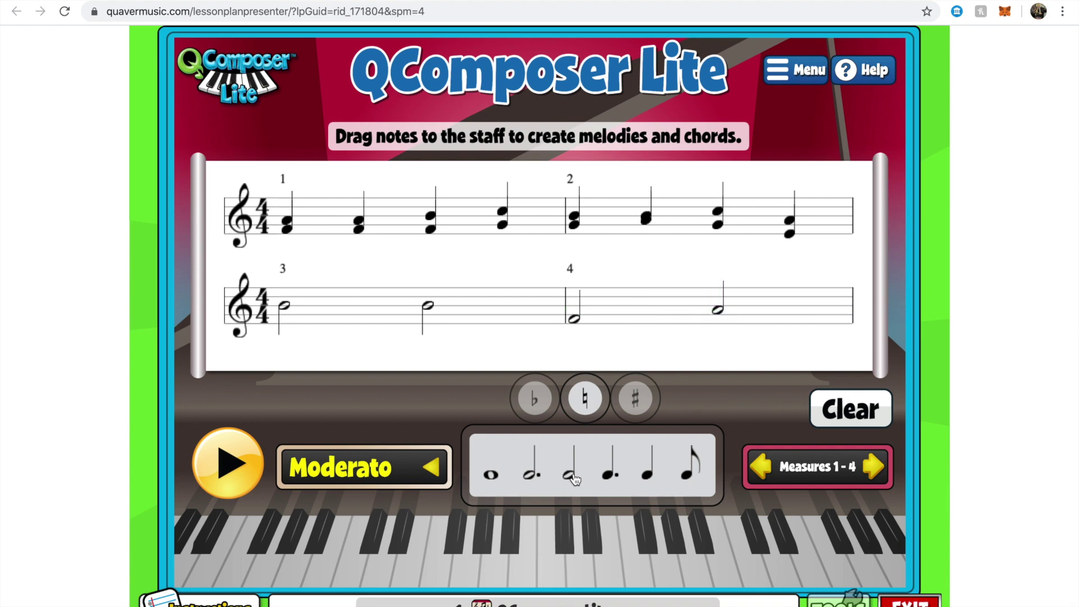
Add a second half note to beats 1 and 3 of measures 3 and 4, forming chords.
{"action": "left_click_drag", "start_coordinate": [572, 479], "coordinate": [288, 319]}
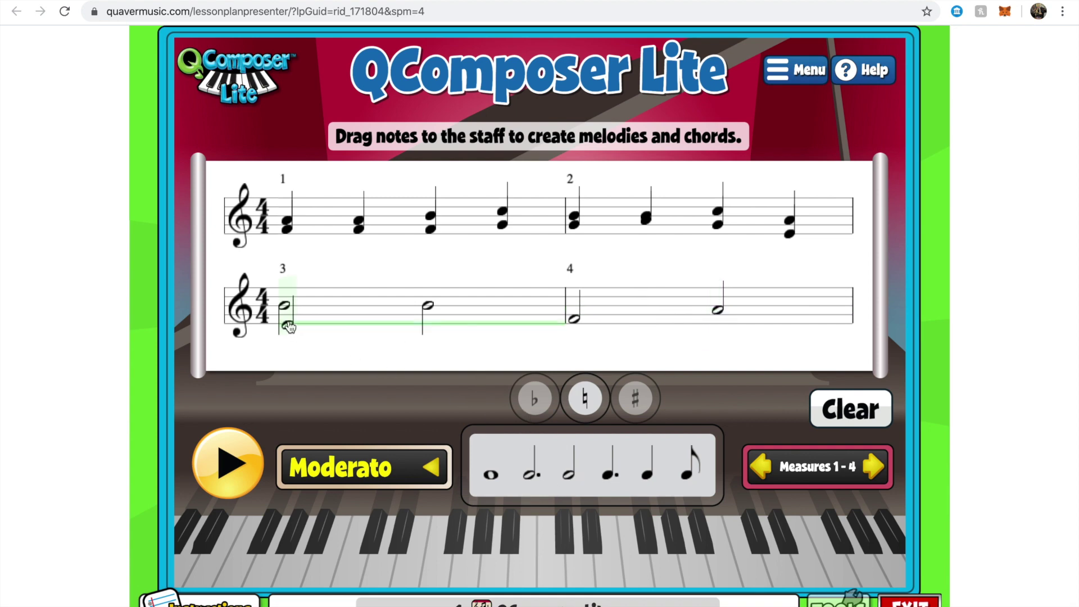
{"action": "left_click_drag", "start_coordinate": [570, 478], "coordinate": [436, 315]}
{"action": "left_click_drag", "start_coordinate": [577, 477], "coordinate": [574, 302]}
{"action": "left_click_drag", "start_coordinate": [569, 477], "coordinate": [718, 303]}
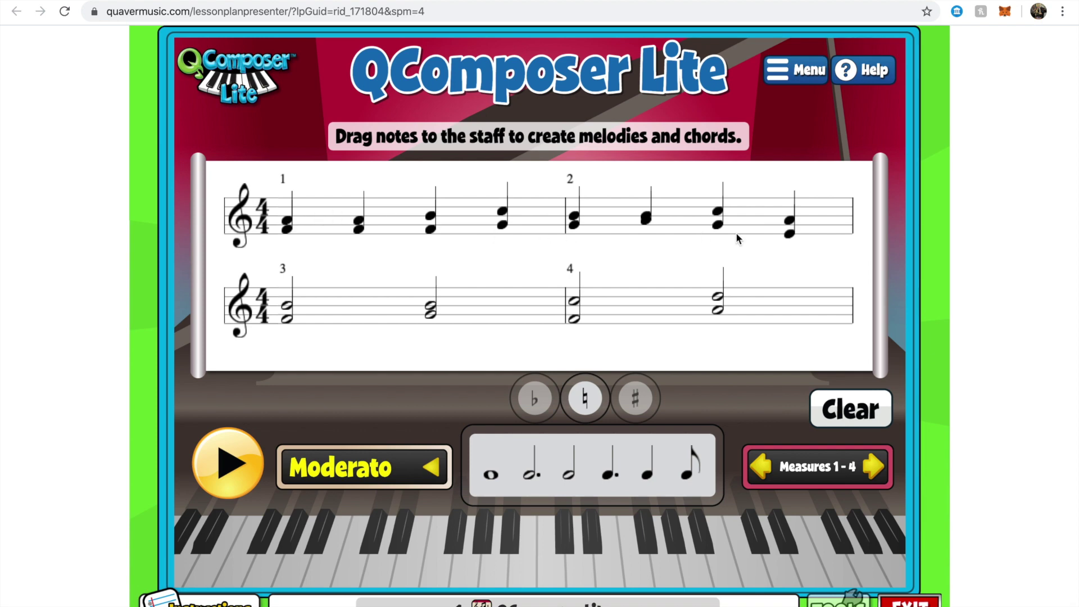
Play the four-measure piece with the volume raised, then clear every note from the staff.
{"action": "left_click", "coordinate": [228, 479]}
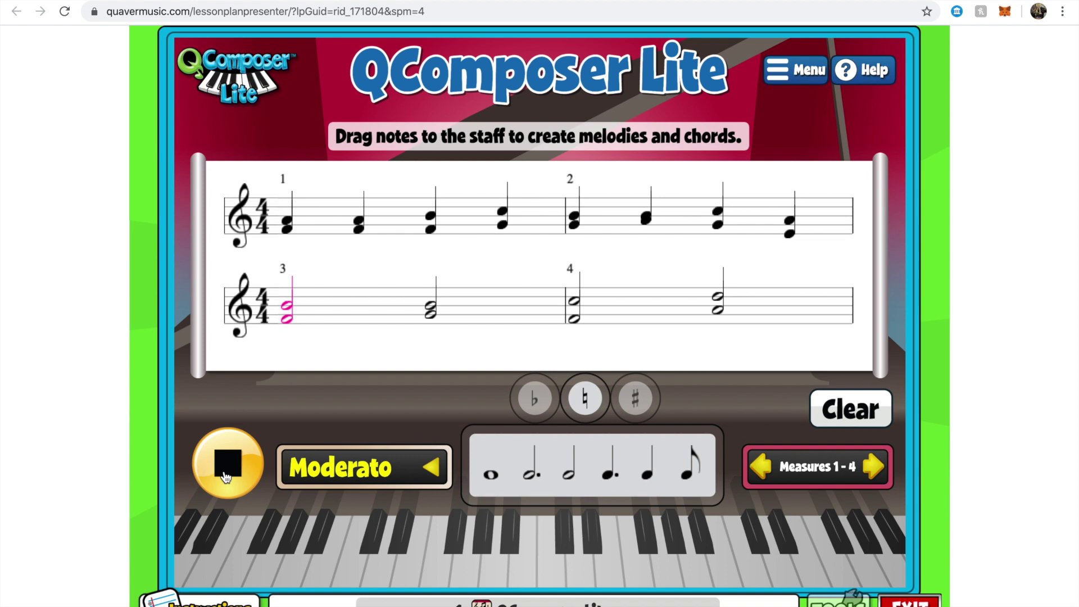
{"action": "key", "text": "XF86AudioRaiseVolume"}
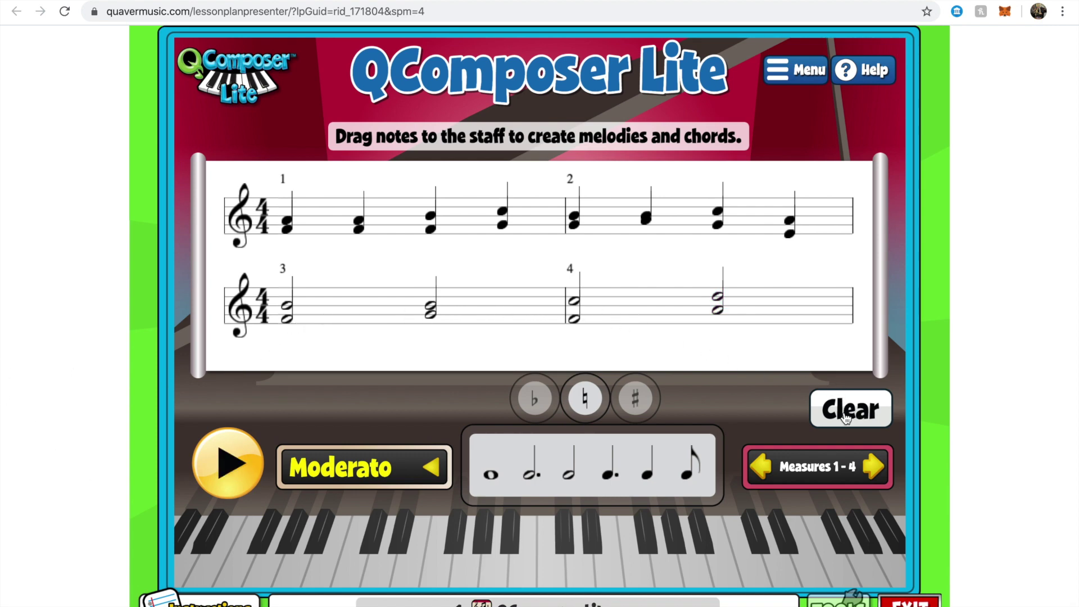
{"action": "left_click", "coordinate": [864, 415]}
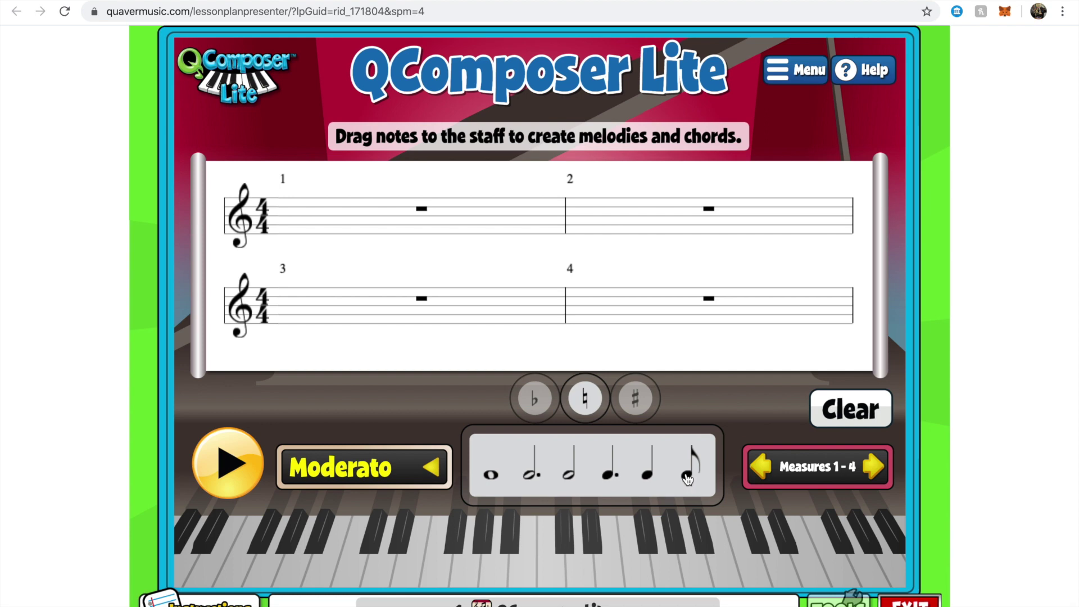
Fill measure 1 with four eighth notes followed by quarter notes on beats 3 and 4.
{"action": "left_click_drag", "start_coordinate": [687, 478], "coordinate": [297, 214]}
{"action": "left_click_drag", "start_coordinate": [689, 482], "coordinate": [323, 219]}
{"action": "left_click_drag", "start_coordinate": [687, 480], "coordinate": [376, 224]}
{"action": "left_click_drag", "start_coordinate": [684, 481], "coordinate": [400, 218]}
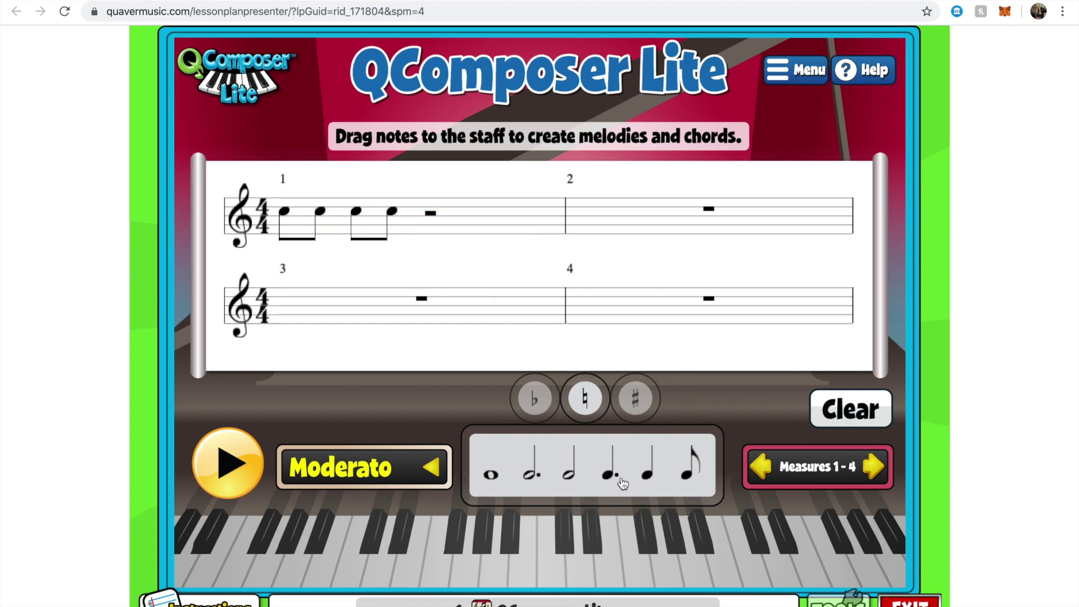
{"action": "left_click_drag", "start_coordinate": [643, 482], "coordinate": [441, 219]}
{"action": "left_click_drag", "start_coordinate": [648, 477], "coordinate": [501, 204]}
Fill measure 2 with eighth notes, fixing a stray sixteenth, then quarter notes on beats 3 and 4.
{"action": "left_click_drag", "start_coordinate": [687, 475], "coordinate": [588, 225]}
{"action": "left_click_drag", "start_coordinate": [693, 478], "coordinate": [648, 224]}
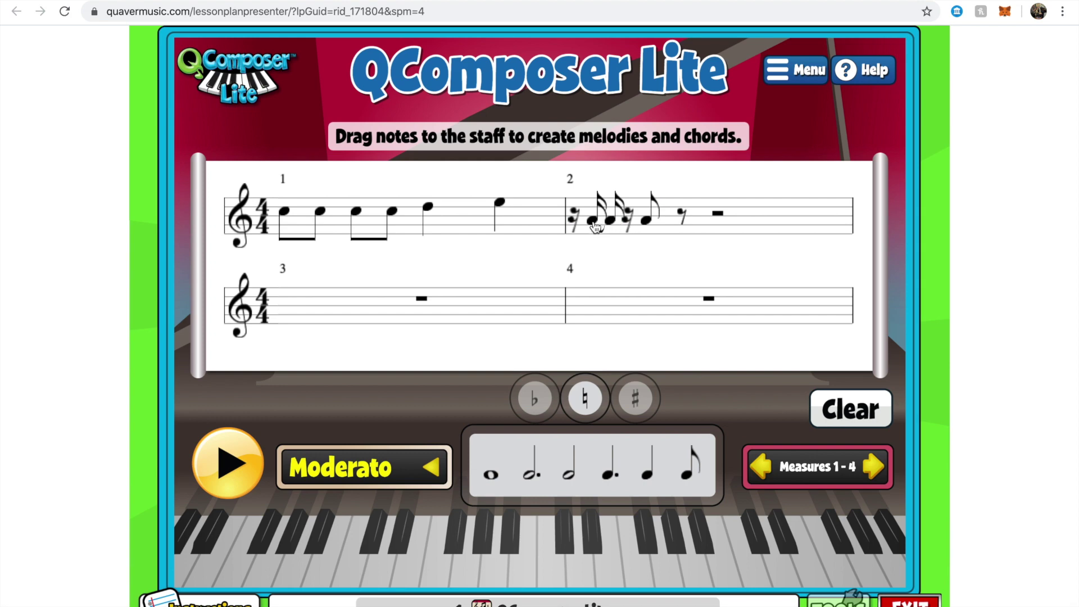
{"action": "left_click_drag", "start_coordinate": [594, 225], "coordinate": [575, 223]}
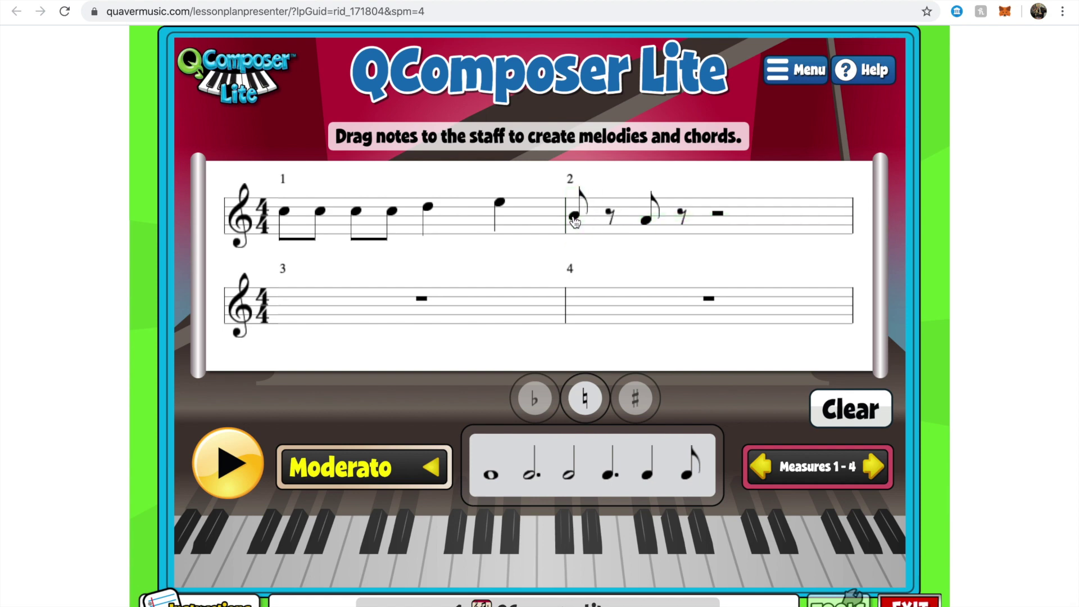
{"action": "left_click_drag", "start_coordinate": [689, 478], "coordinate": [647, 221]}
{"action": "left_click_drag", "start_coordinate": [687, 464], "coordinate": [684, 220]}
{"action": "left_click_drag", "start_coordinate": [648, 477], "coordinate": [713, 233]}
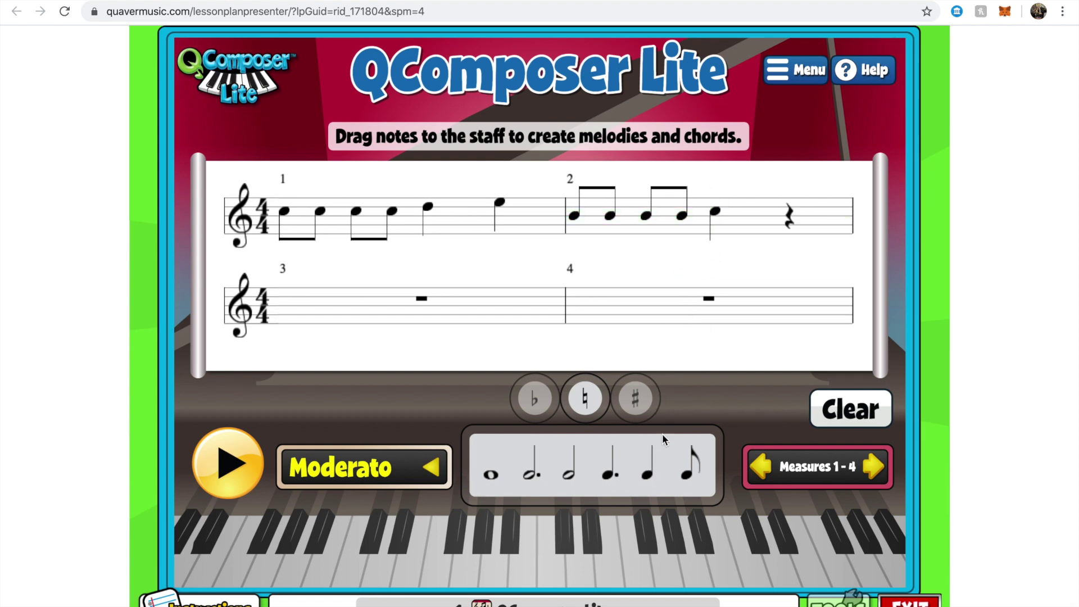
{"action": "left_click_drag", "start_coordinate": [653, 483], "coordinate": [790, 205]}
Play the new melody twice, then fill measure 3 with two half notes.
{"action": "left_click", "coordinate": [231, 470]}
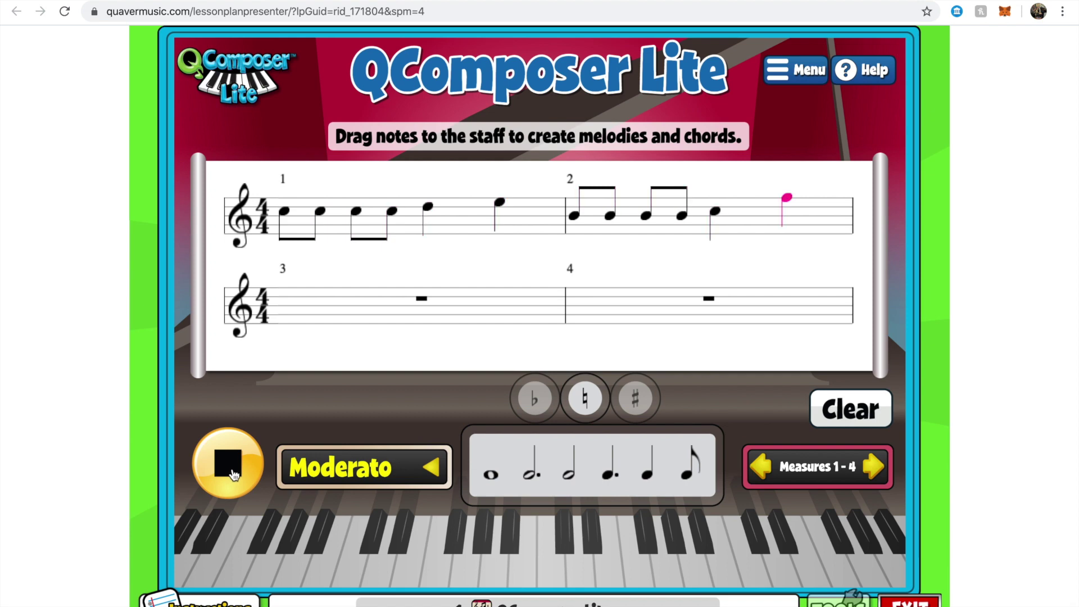
{"action": "left_click", "coordinate": [234, 476]}
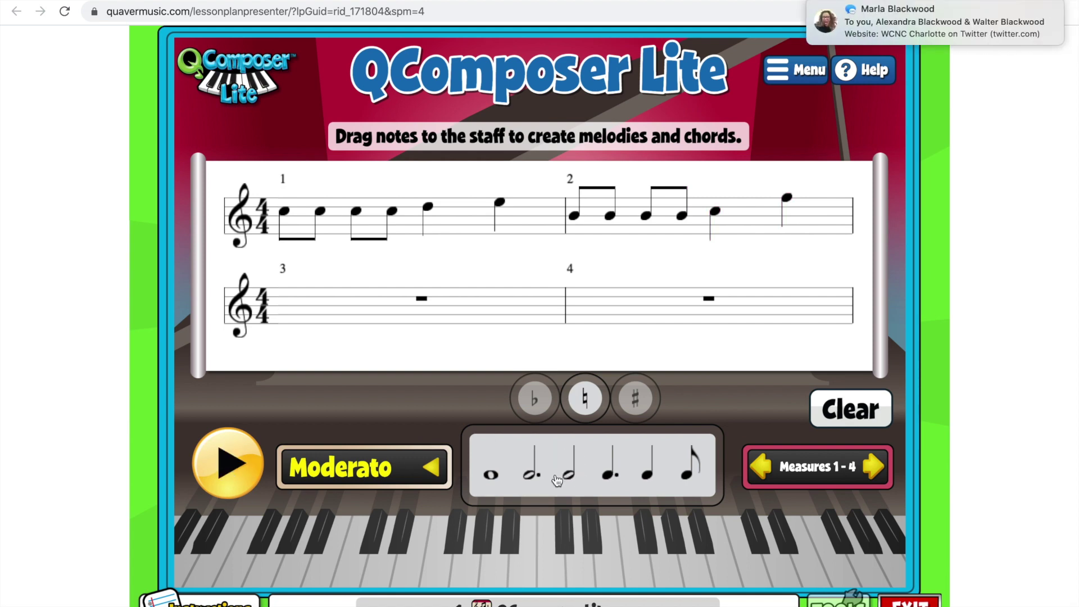
{"action": "left_click_drag", "start_coordinate": [570, 481], "coordinate": [283, 307]}
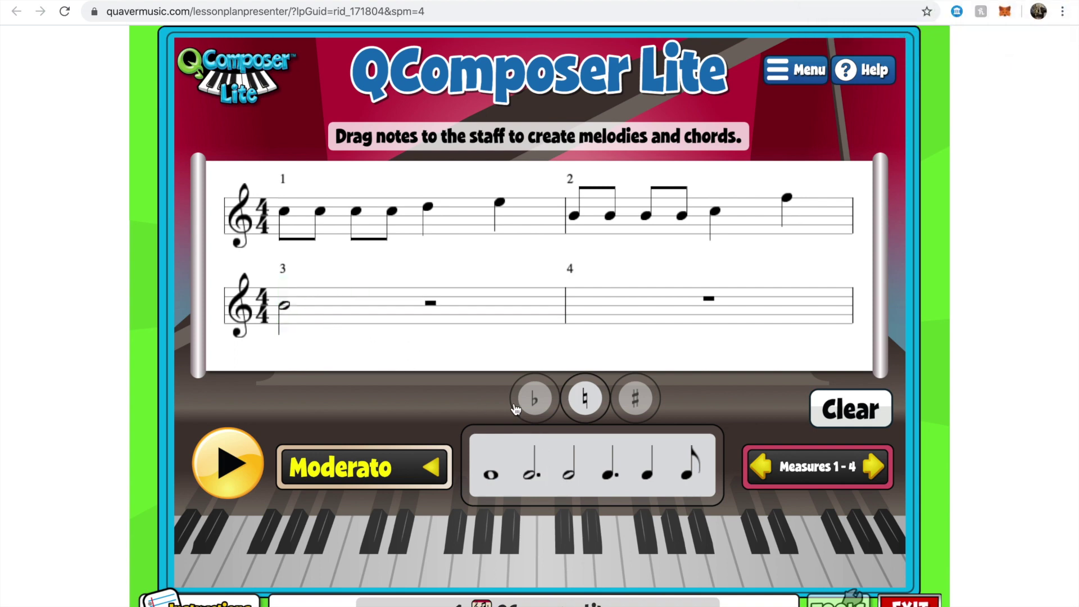
{"action": "left_click_drag", "start_coordinate": [442, 313], "coordinate": [428, 306]}
Fill measure 4 with quarter notes on beats 1-2 and four eighth notes after them.
{"action": "left_click_drag", "start_coordinate": [636, 479], "coordinate": [573, 306]}
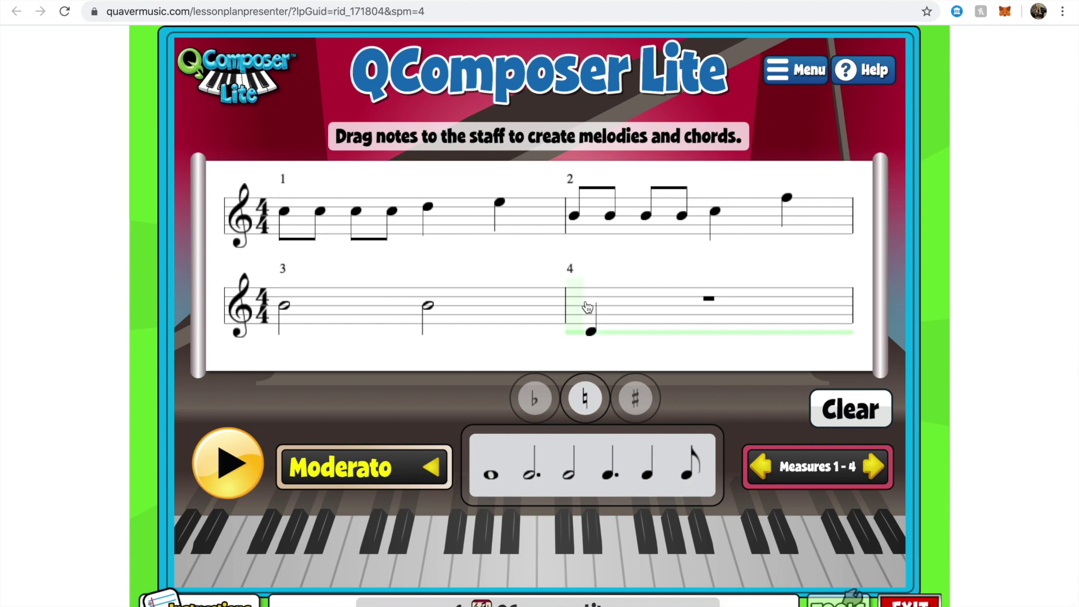
{"action": "left_click_drag", "start_coordinate": [647, 481], "coordinate": [647, 309]}
{"action": "left_click_drag", "start_coordinate": [694, 466], "coordinate": [715, 307]}
{"action": "left_click_drag", "start_coordinate": [696, 466], "coordinate": [756, 303]}
{"action": "left_click_drag", "start_coordinate": [691, 477], "coordinate": [790, 306]}
{"action": "left_click_drag", "start_coordinate": [695, 477], "coordinate": [823, 298]}
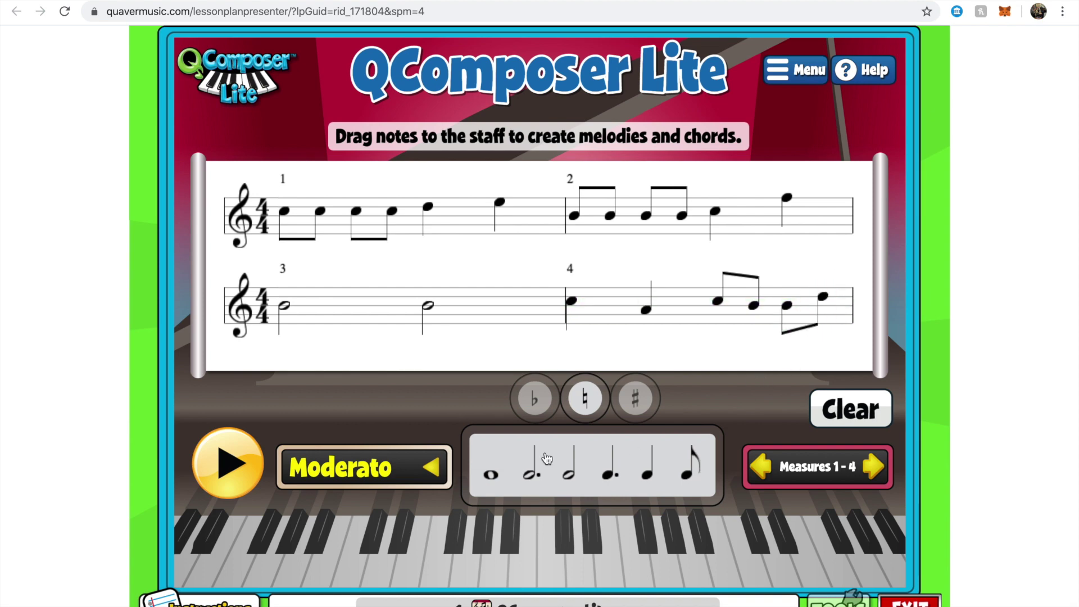
Play the finished four-measure melody, then clear the staff back to whole rests.
{"action": "left_click", "coordinate": [255, 470]}
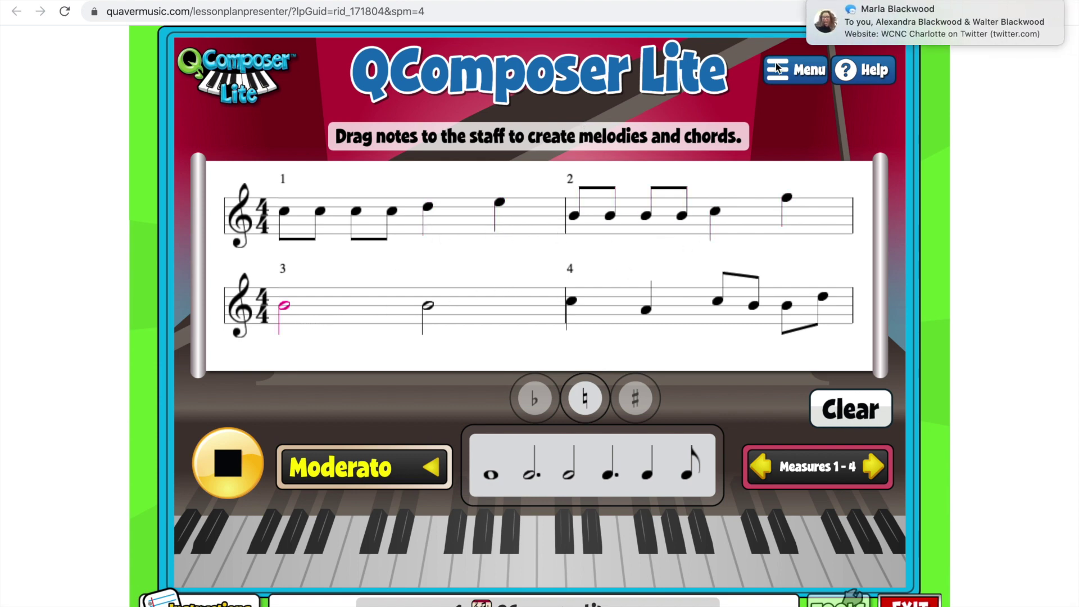
{"action": "mouse_move", "coordinate": [882, 25]}
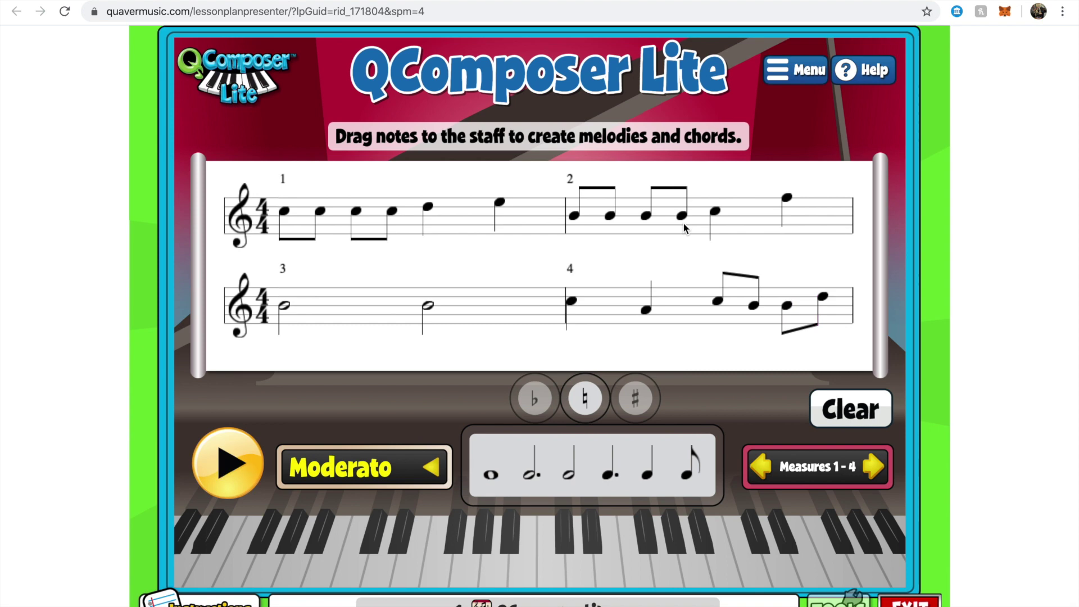
{"action": "left_click", "coordinate": [861, 416]}
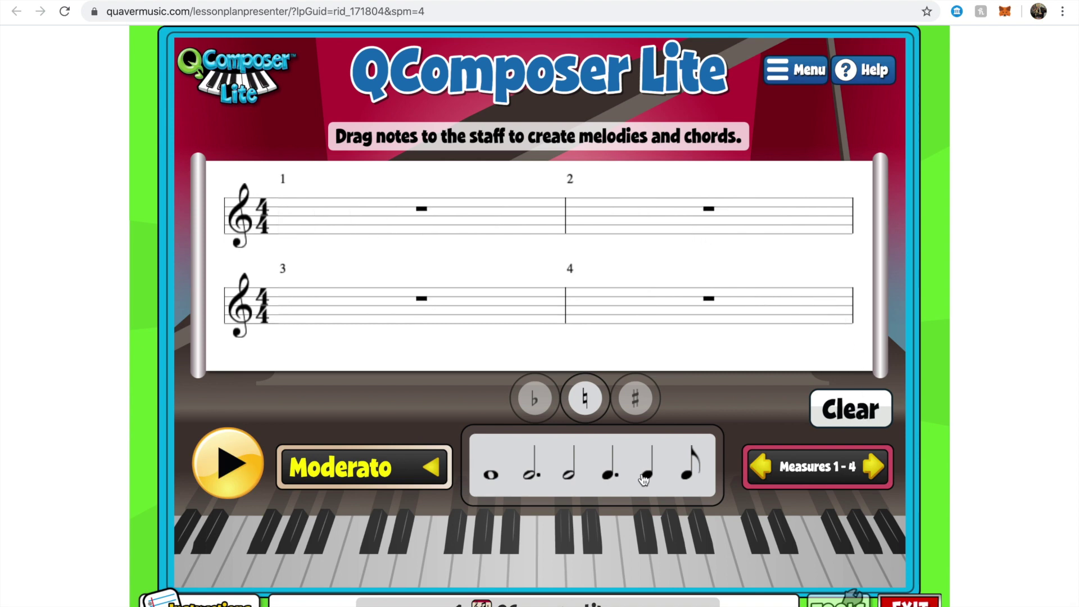